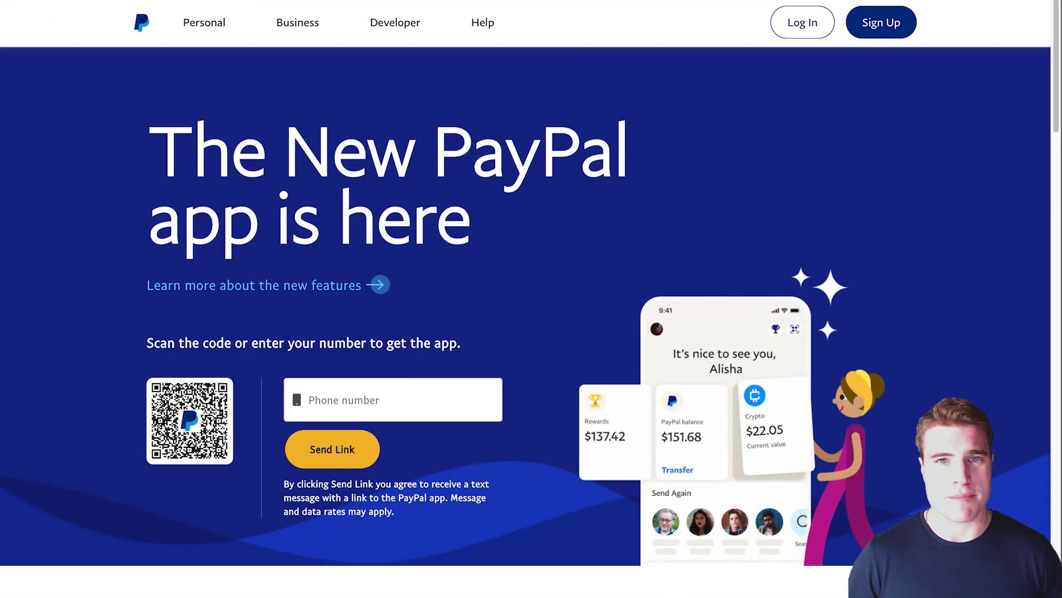
# - Sign in to PayPal with the account password to reach the Dashboard
pyautogui.click(813, 26)
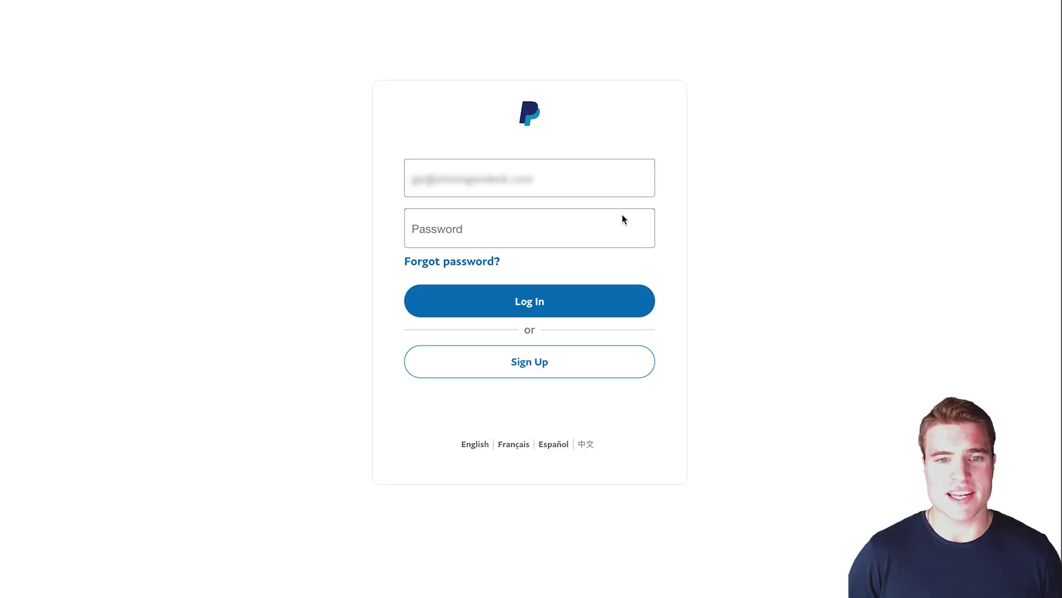
pyautogui.click(608, 235)
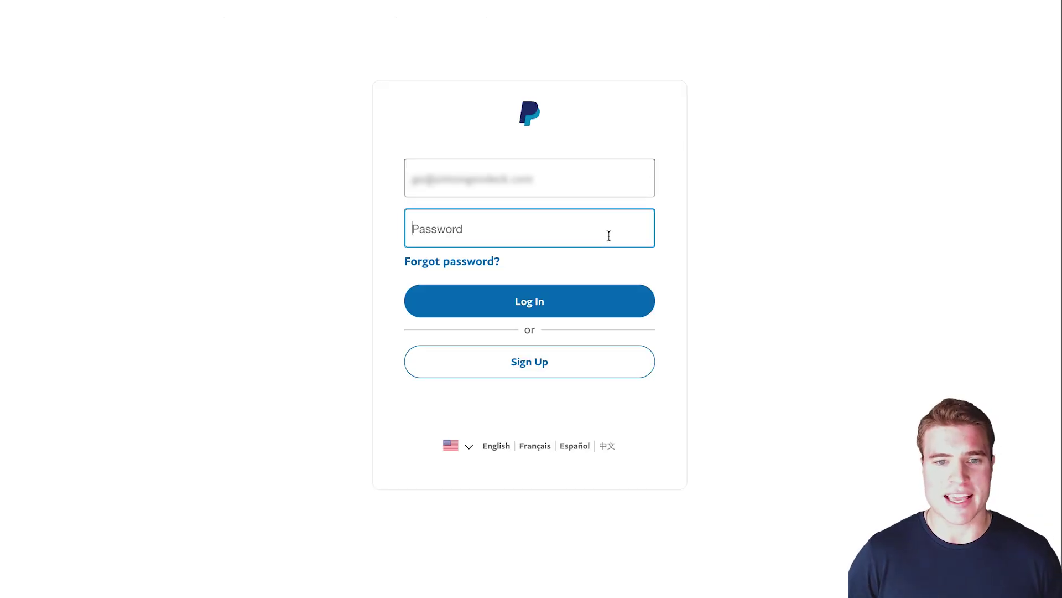
pyautogui.write('••••••••••••')
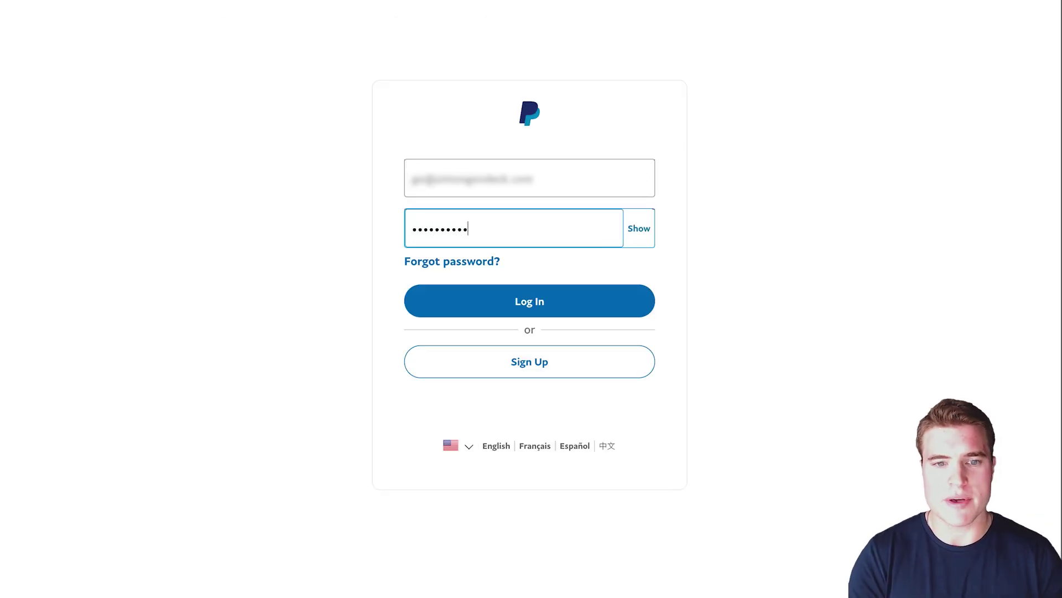
pyautogui.press('Return')
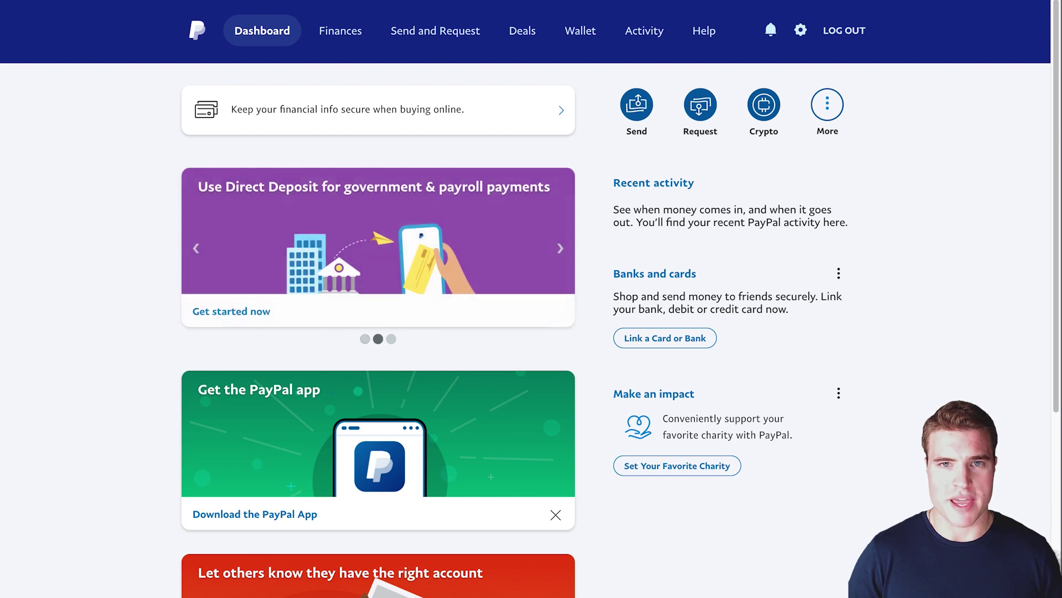
# - From account settings, choose 'Upgrade to a Business account' under Account options
pyautogui.click(800, 35)
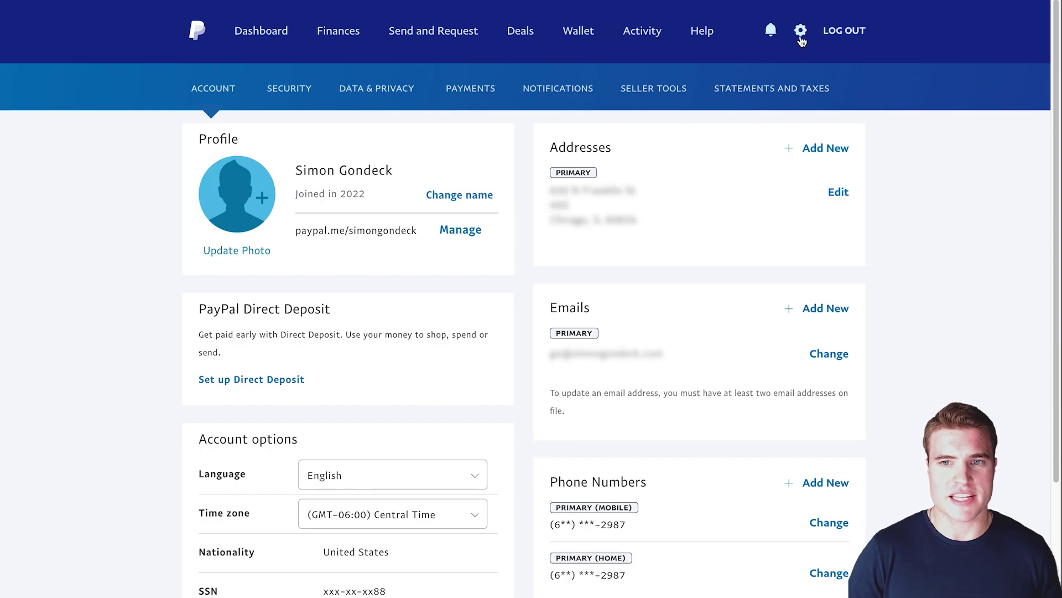
pyautogui.scroll(-5, 657, 228)
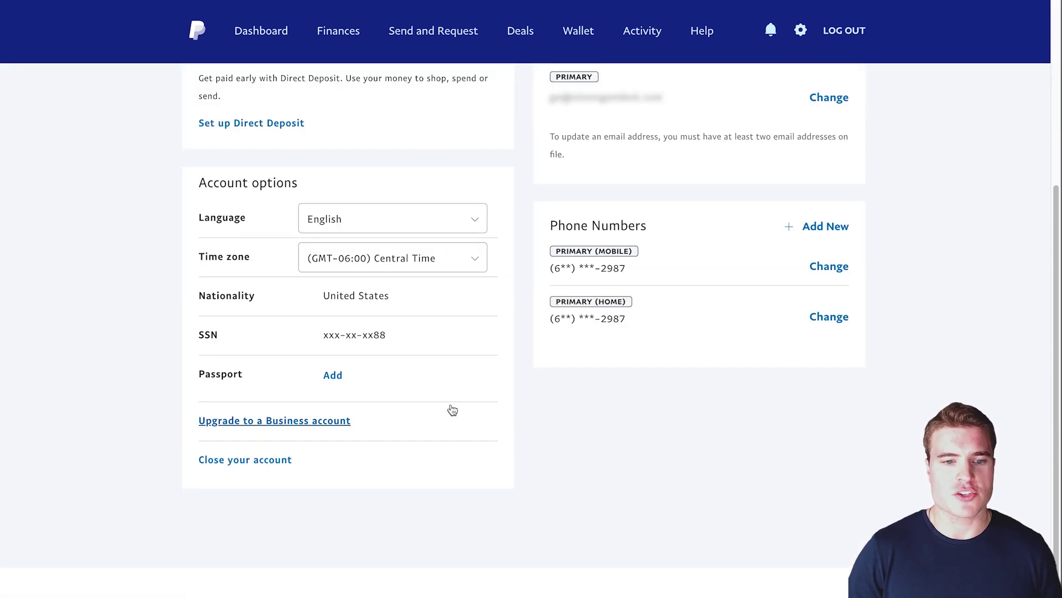
pyautogui.click(343, 429)
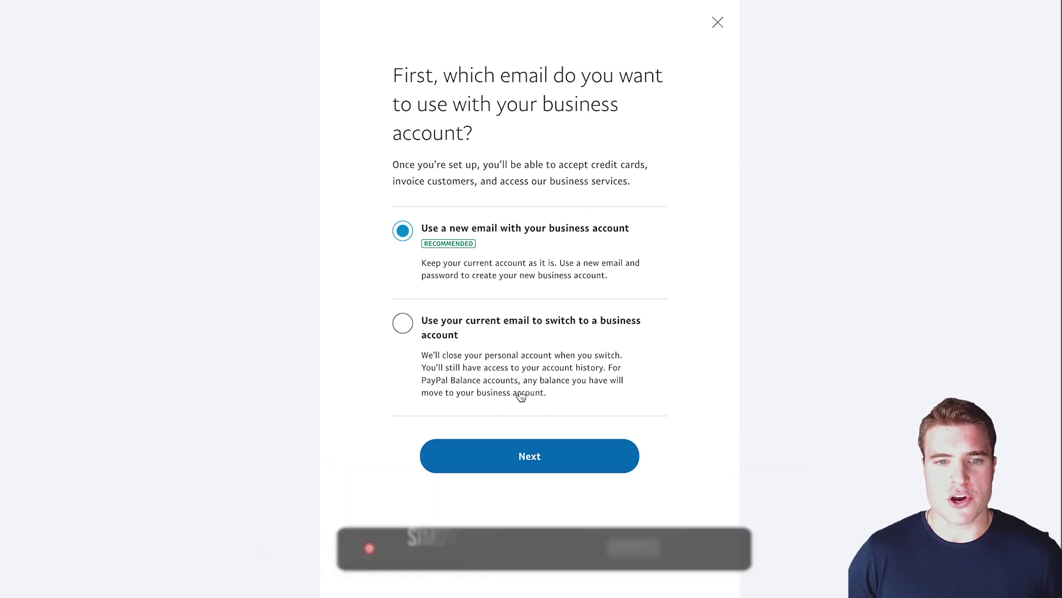
# - Choose to switch the current email to a business account and proceed
pyautogui.click(452, 339)
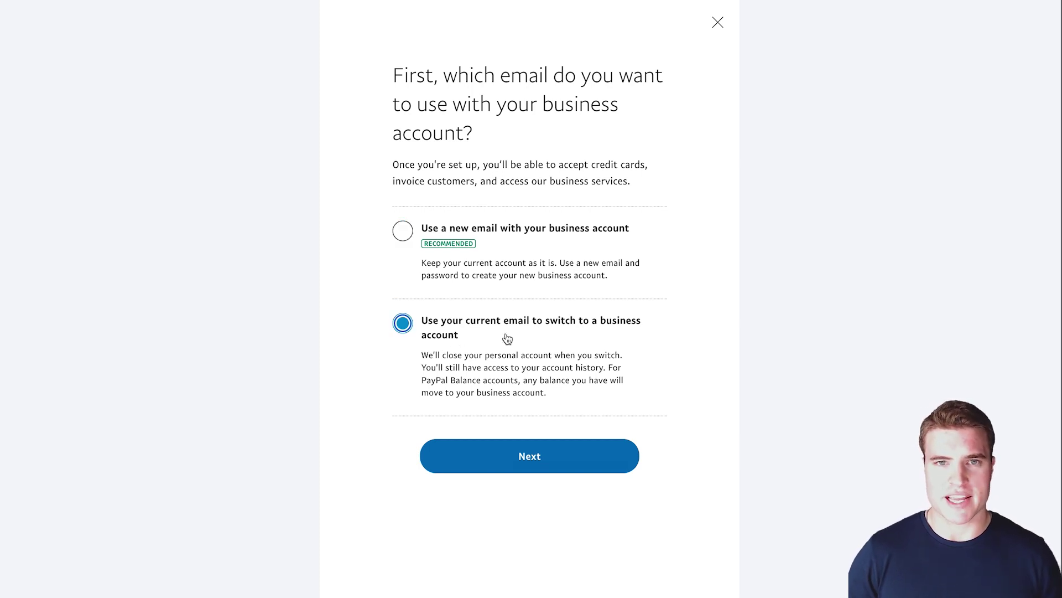
pyautogui.click(534, 457)
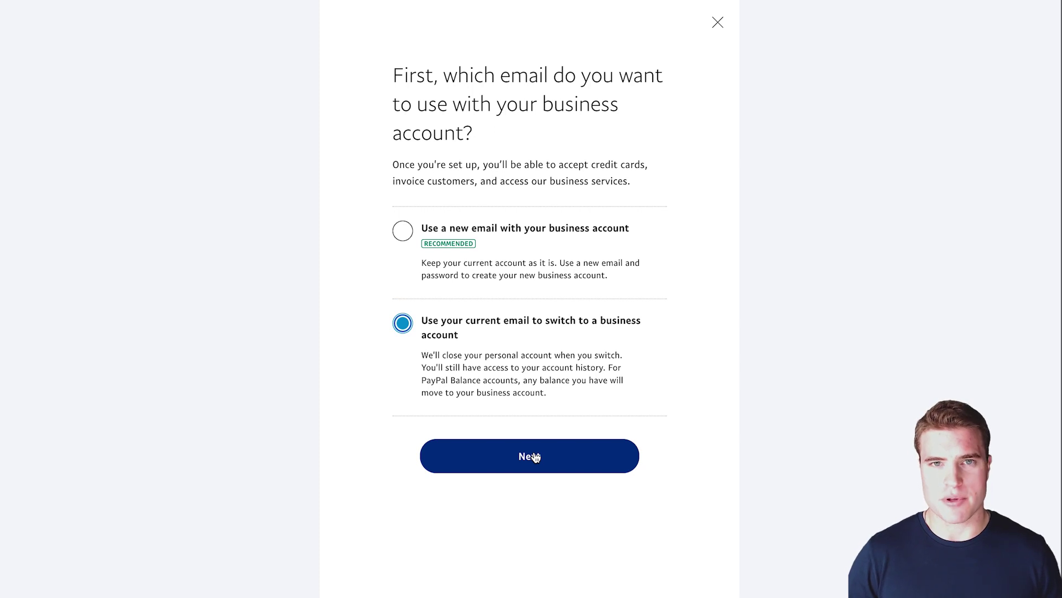
pyautogui.click(534, 456)
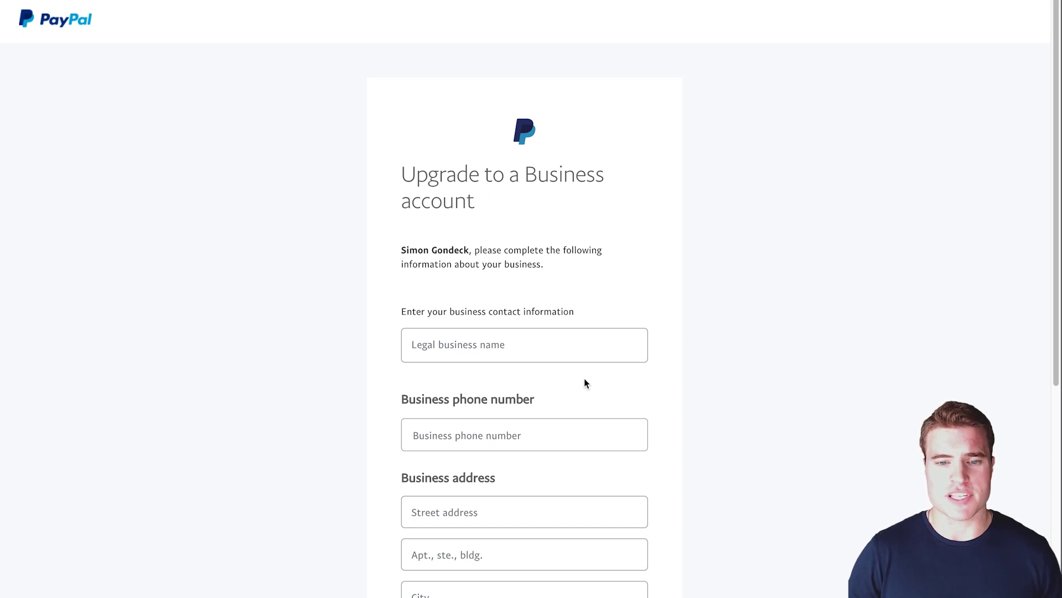
# - Enter 'Simon Tech Company LLC' as the legal business name, plus the business phone number
pyautogui.click(579, 360)
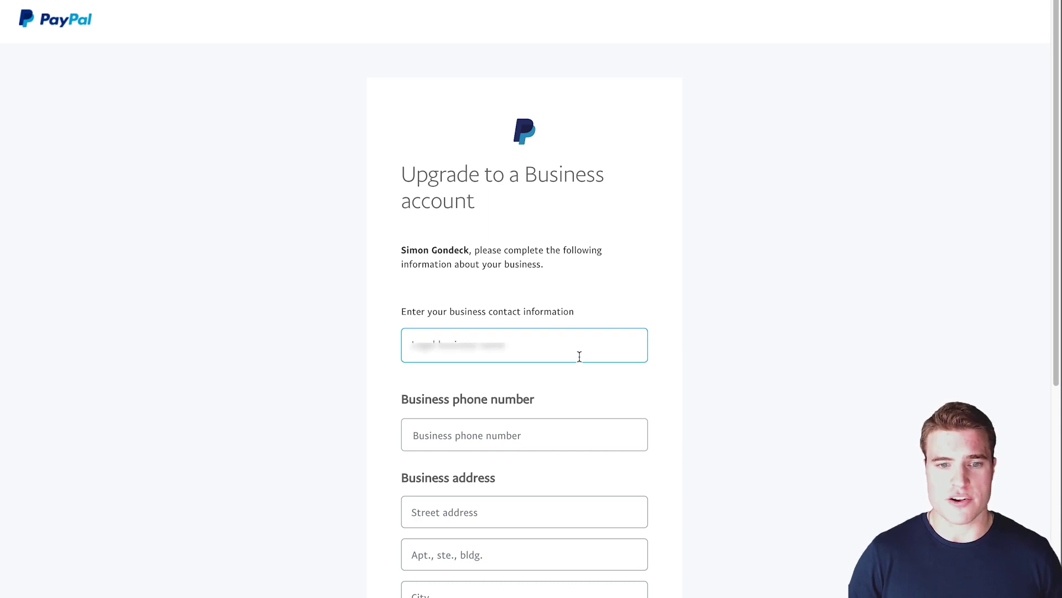
pyautogui.write('Simon Tech Company')
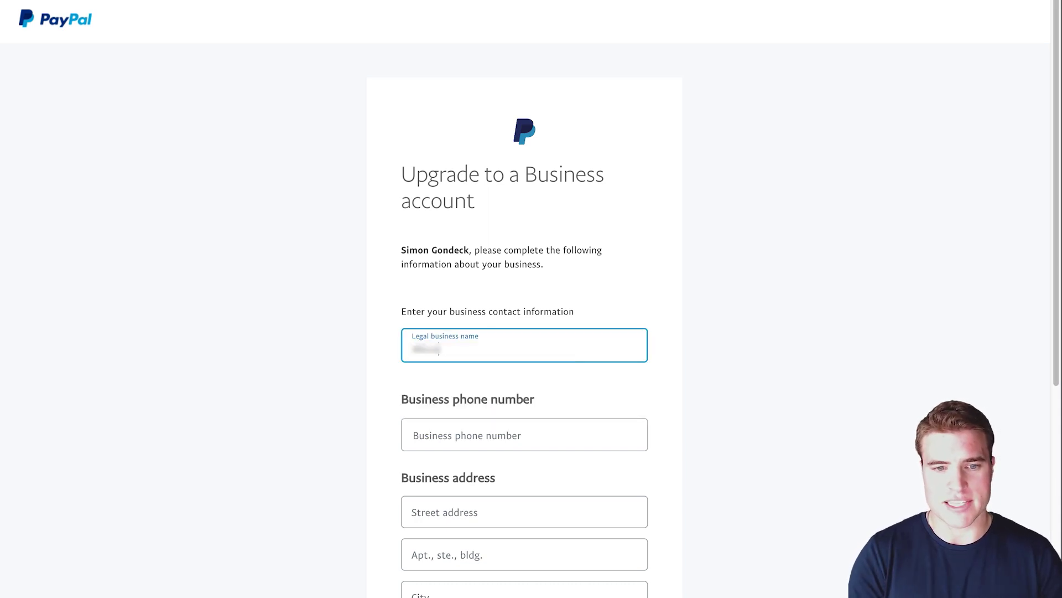
pyautogui.write(' LLC')
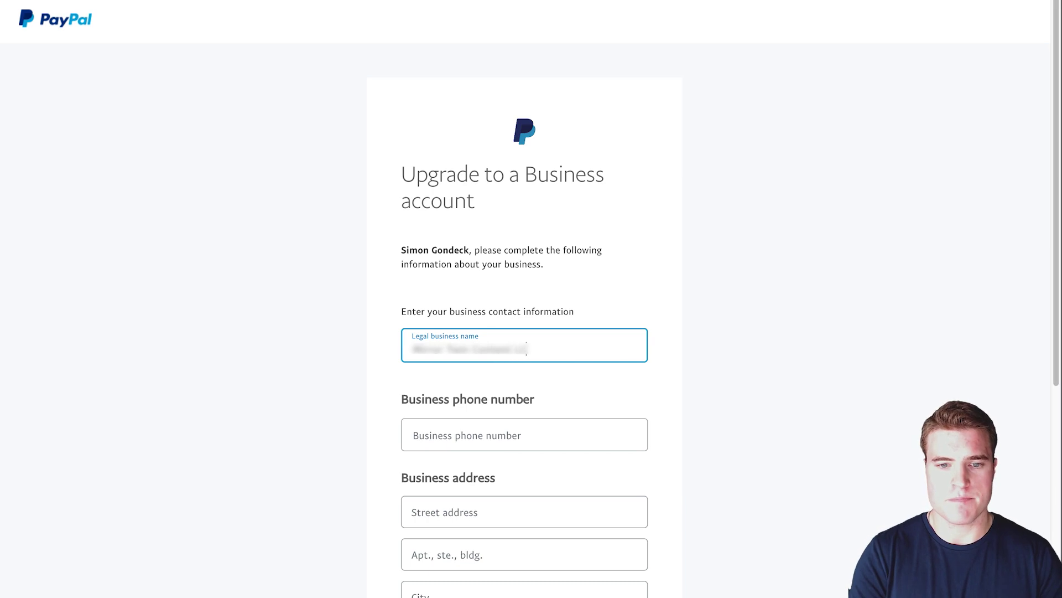
pyautogui.press('Tab')
pyautogui.write('555 5555555')
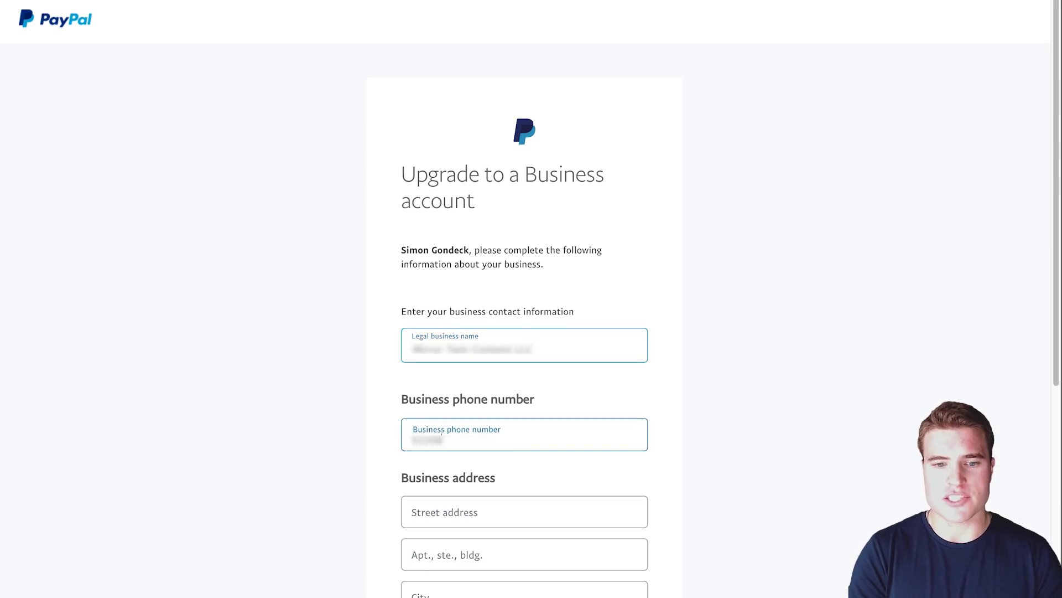
pyautogui.write('555')
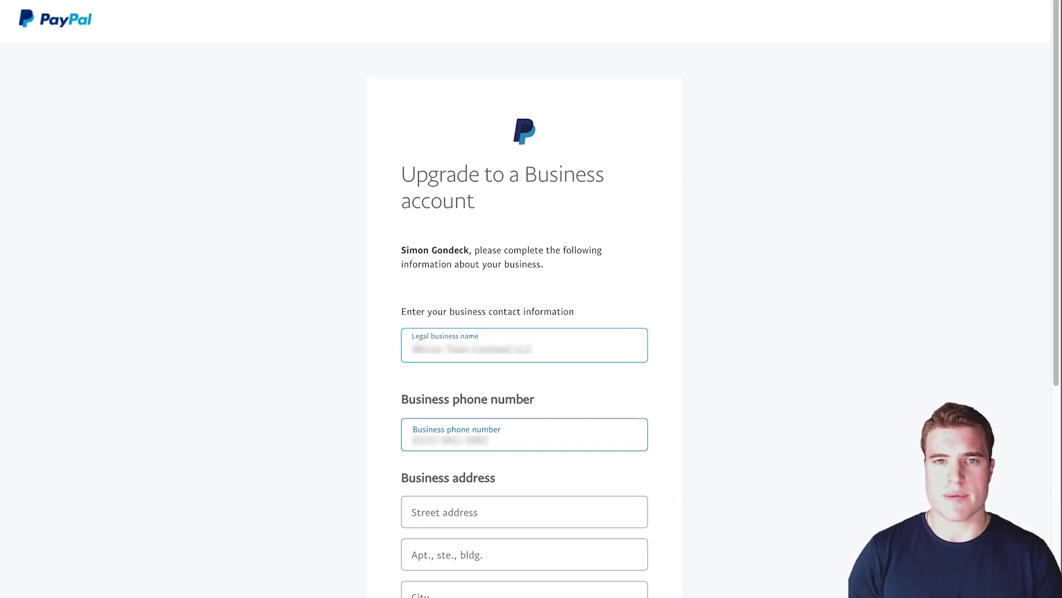
# - Fill in the business street address, suite, city, state and ZIP code
pyautogui.click(524, 511)
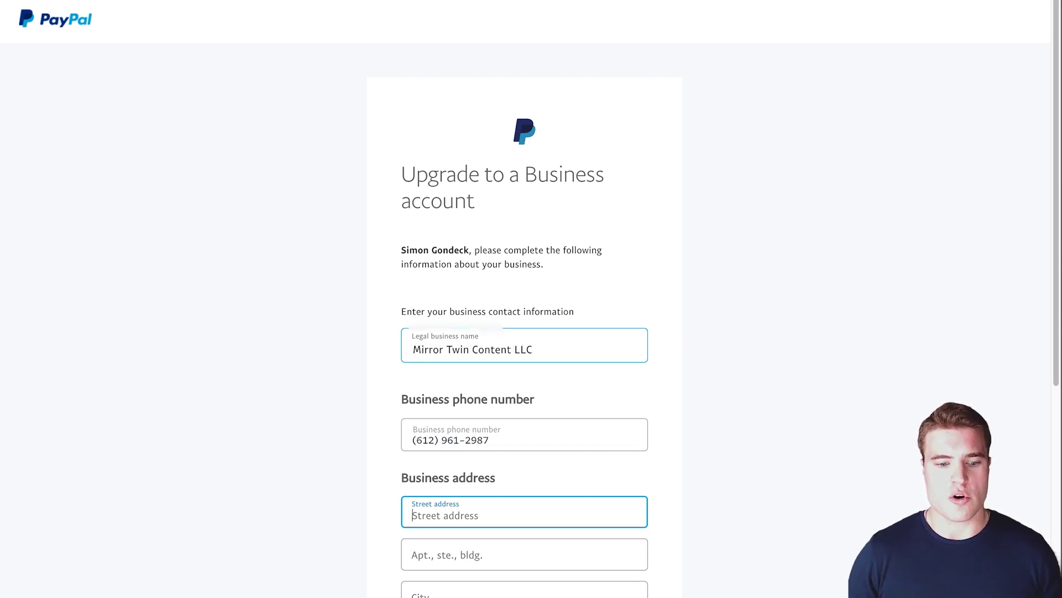
pyautogui.scroll(-2, 699, 461)
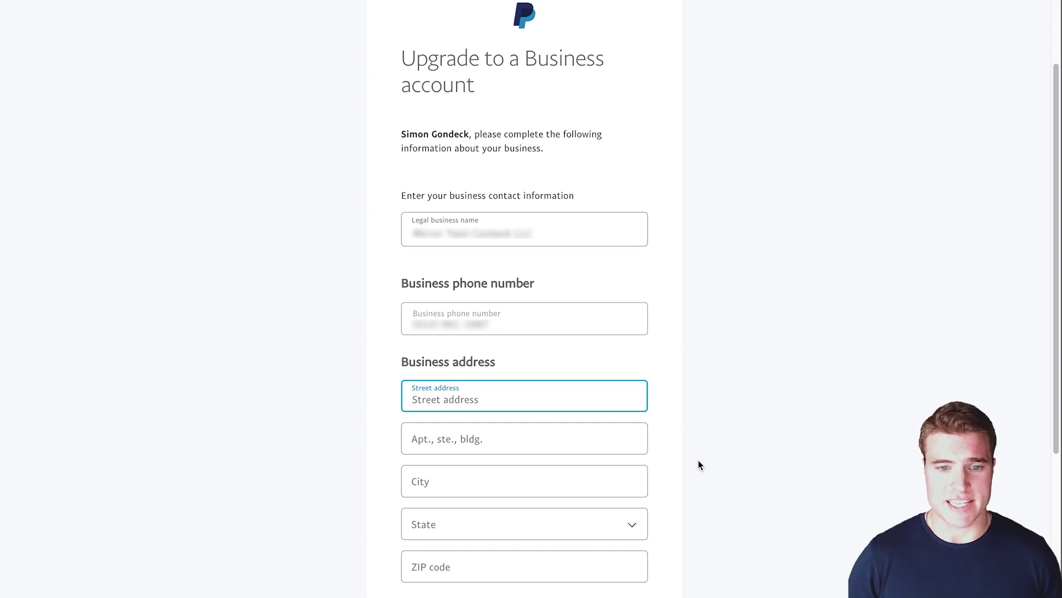
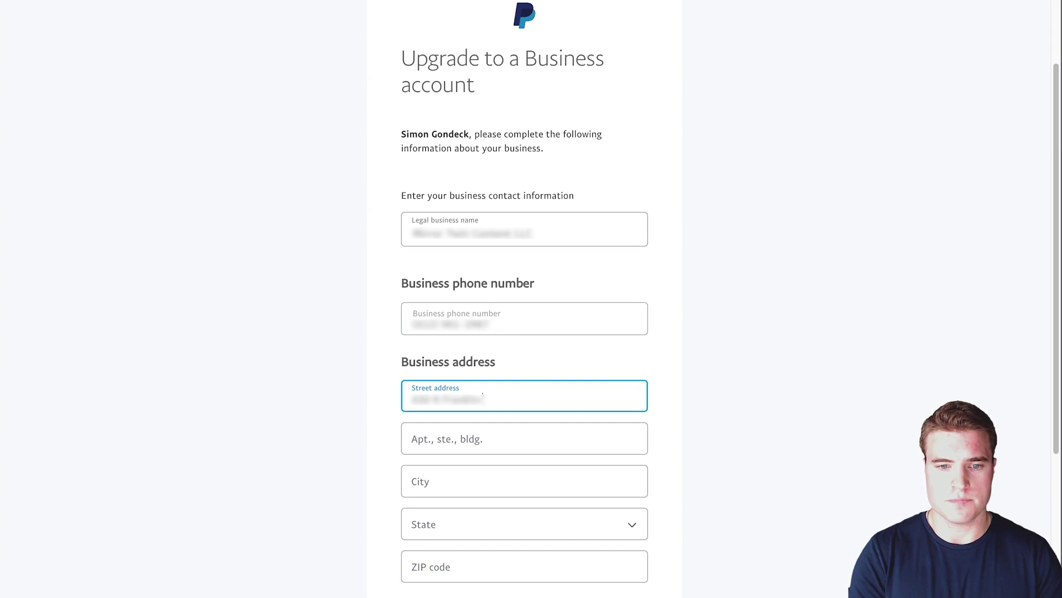
pyautogui.press('Tab')
pyautogui.write('502')
pyautogui.press('Tab')
pyautogui.write('Chicago')
pyautogui.press('Tab')
pyautogui.write('Il')
pyautogui.press('Tab')
pyautogui.write('60606')
# - Accept the terms and submit with 'Agree and Upgrade Account'
pyautogui.scroll(-6, 699, 476)
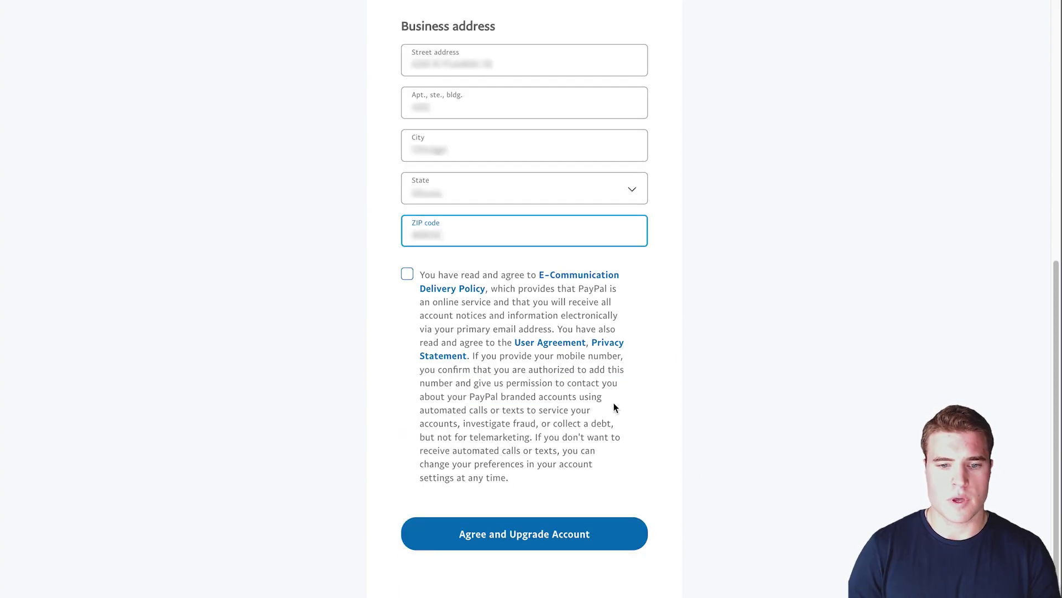
pyautogui.click(412, 275)
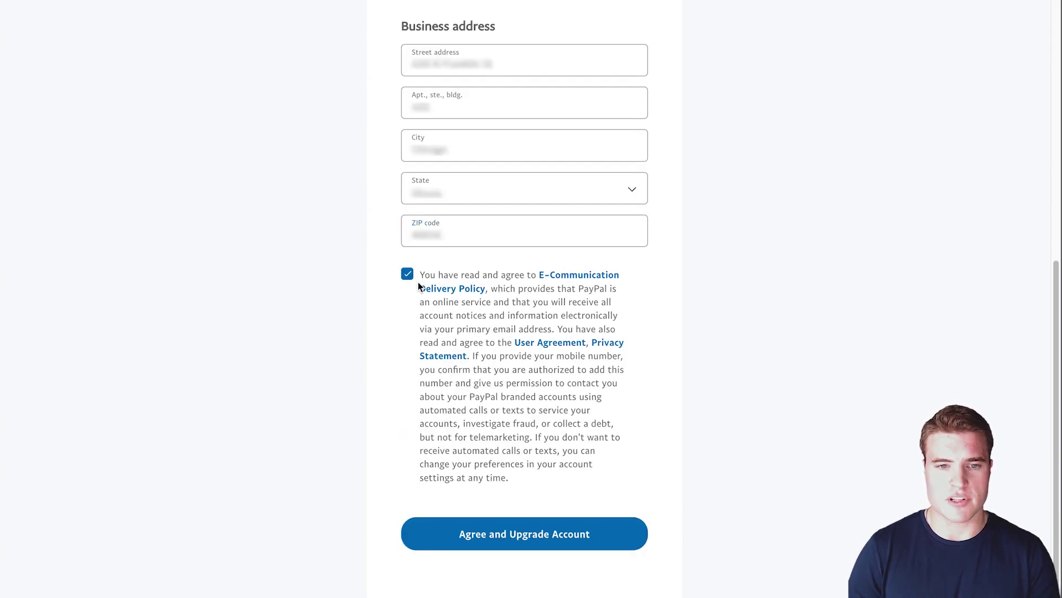
pyautogui.click(515, 536)
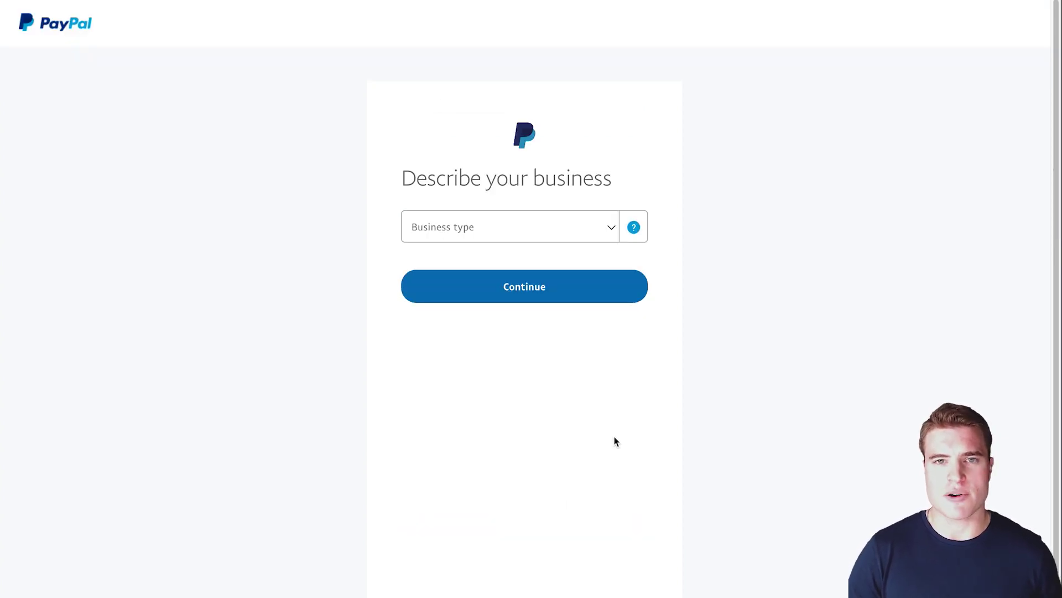
# - Set the business type to Partnership and try the keywords 'blog' and 'media'
pyautogui.click(532, 238)
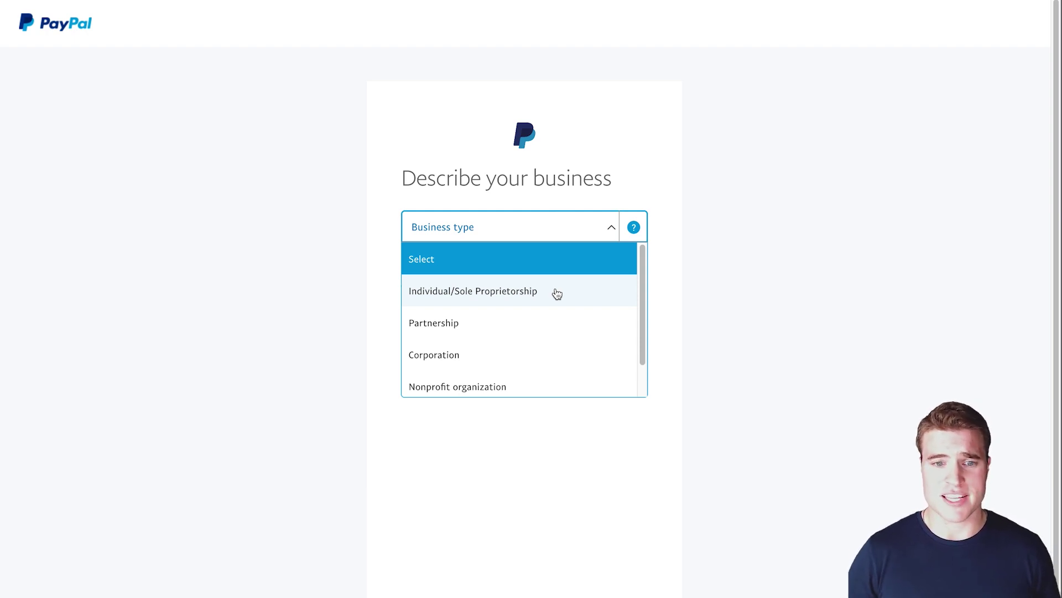
pyautogui.click(561, 318)
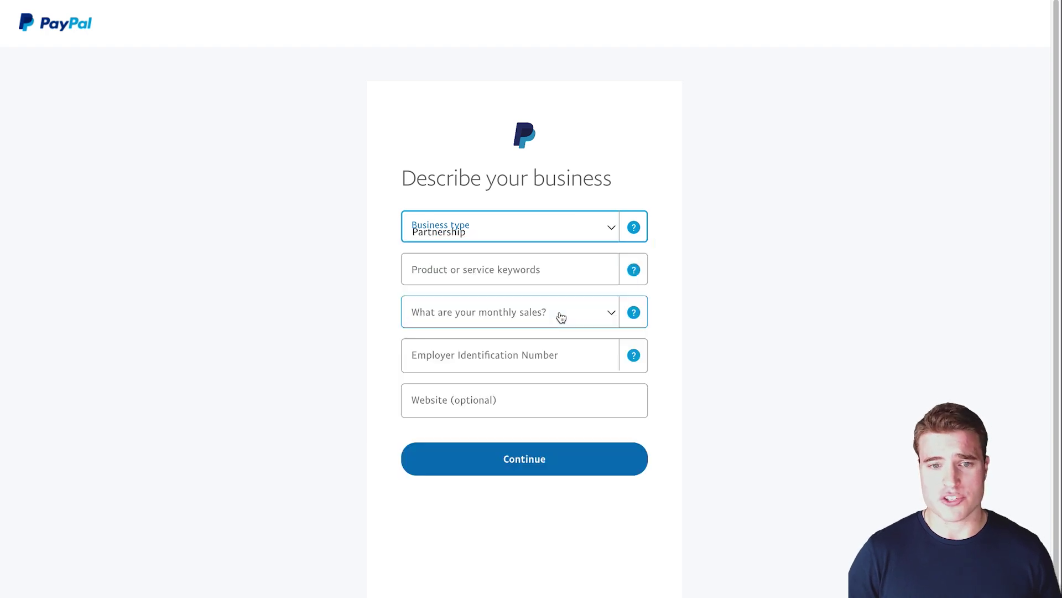
pyautogui.click(536, 273)
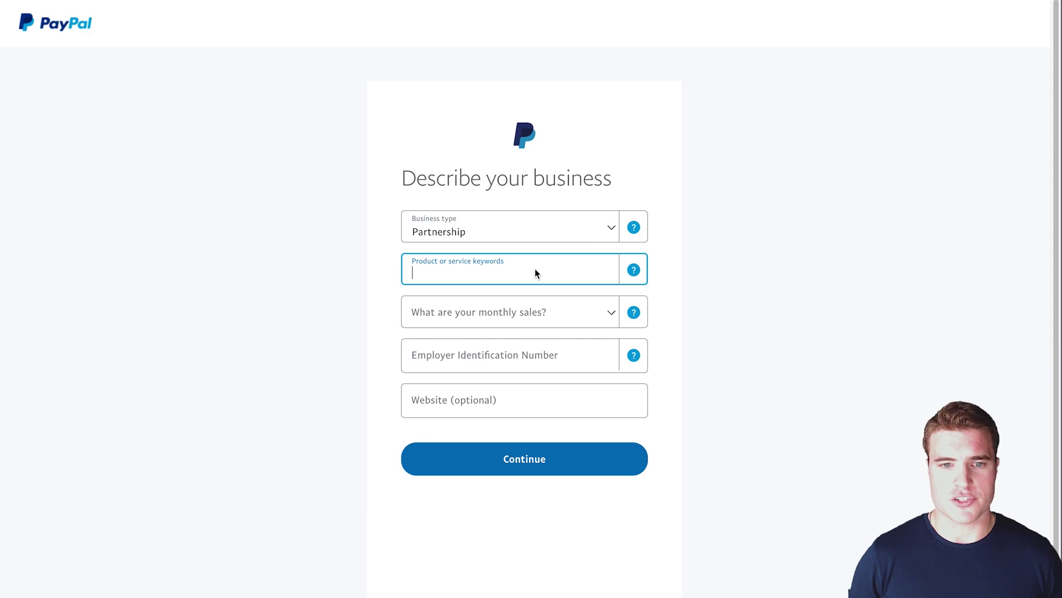
pyautogui.write('blog')
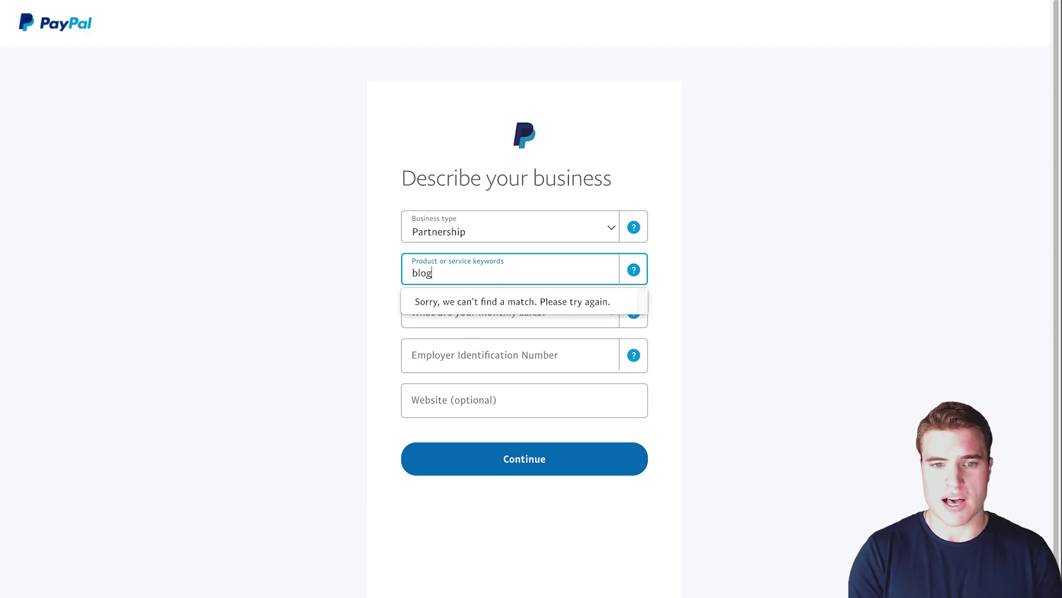
pyautogui.press('super+a')
pyautogui.write('media')
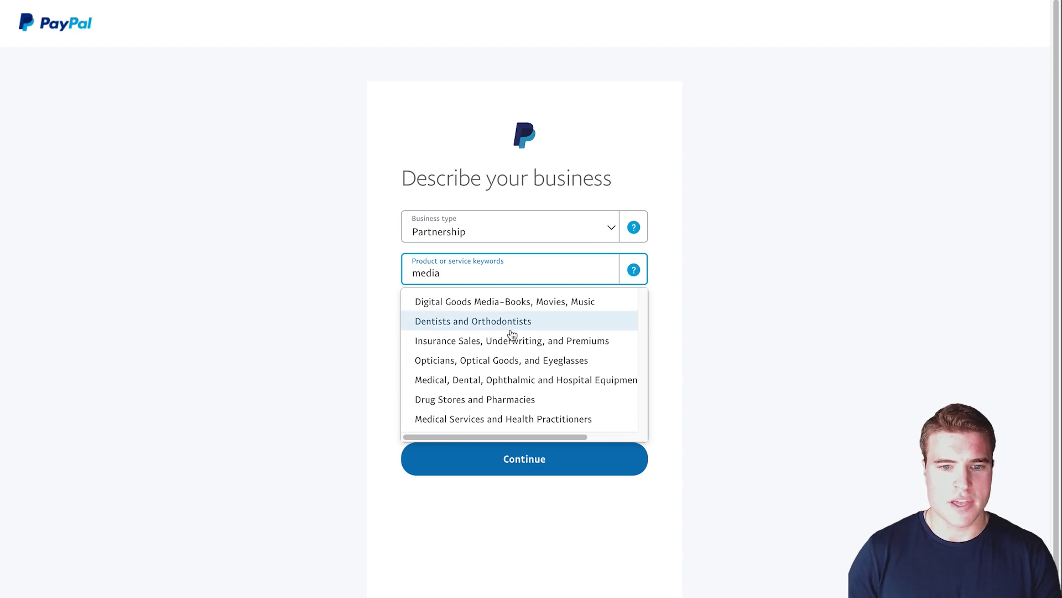
# - Try keywords 'enter', 't-shirt', 'apparel', then pick Business Services from 'b services' suggestions
pyautogui.scroll(-1, 495, 370)
pyautogui.scroll(1, 492, 368)
pyautogui.press('super+a')
pyautogui.write('enter')
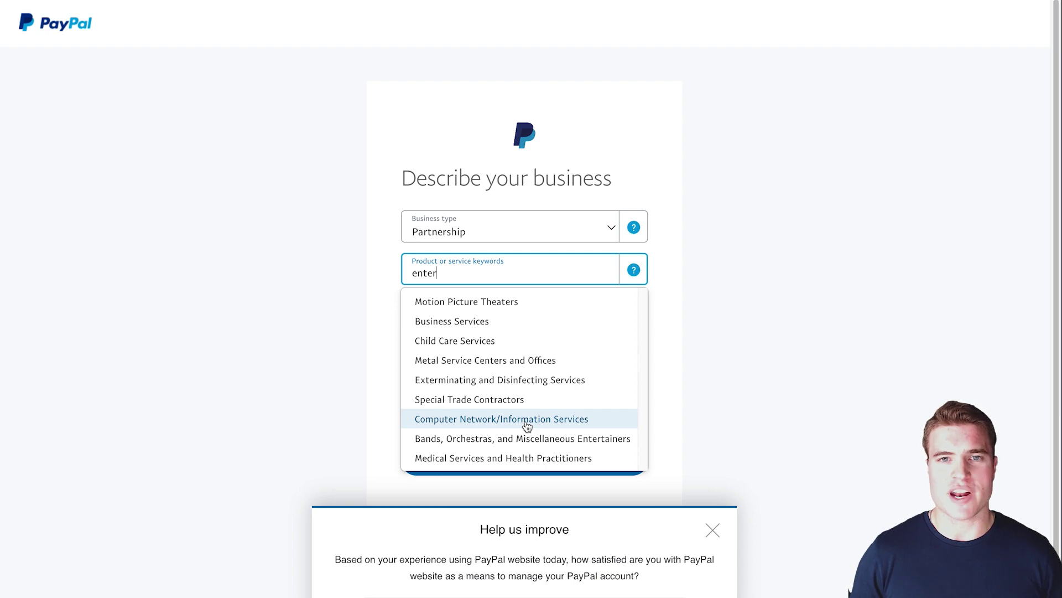
pyautogui.hotkey('ctrl', 'a')
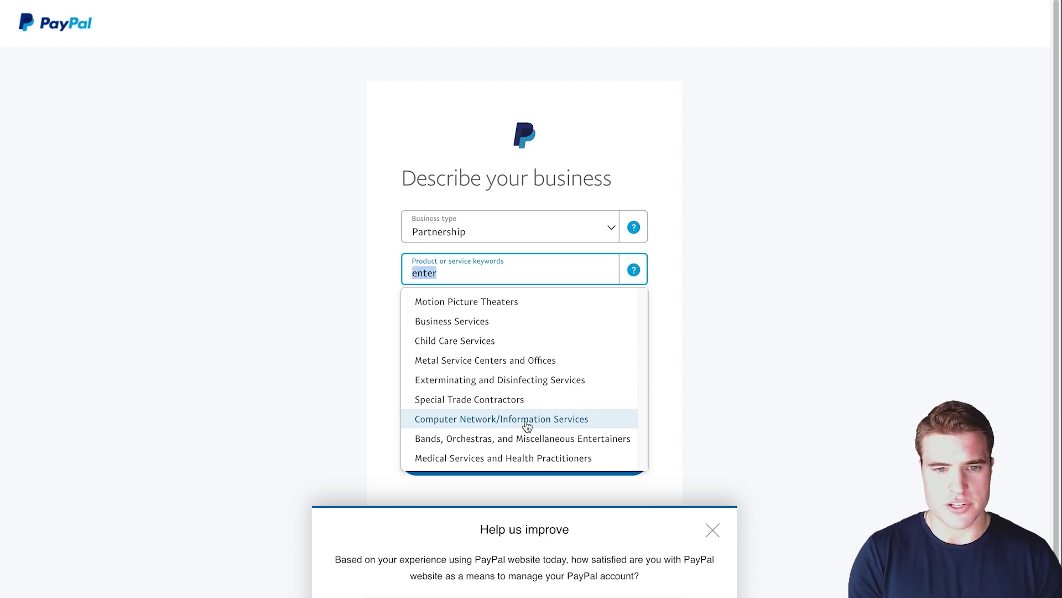
pyautogui.write('t-shirt')
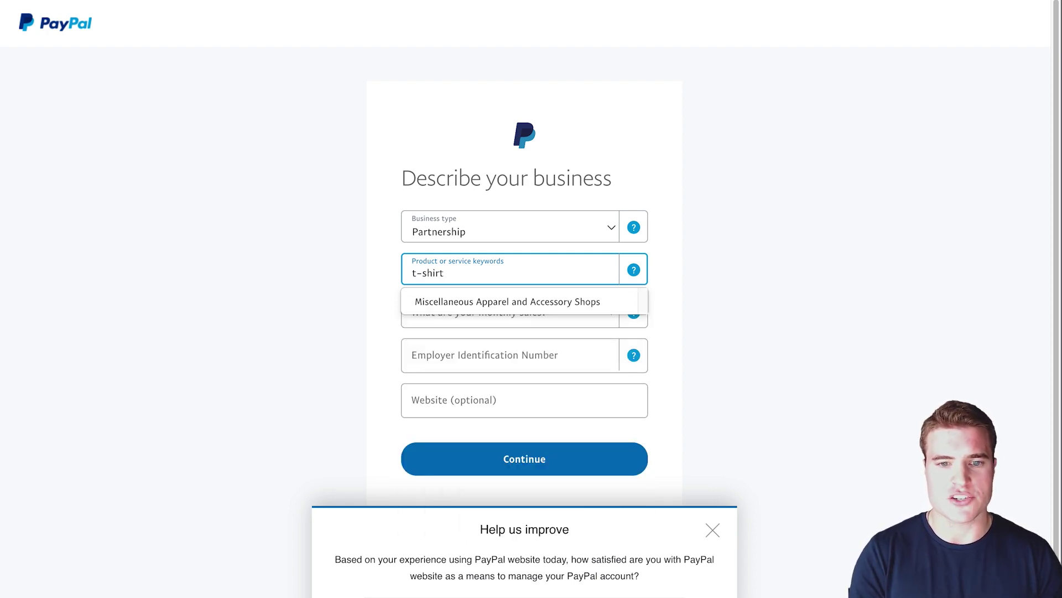
pyautogui.hotkey('ctrl', 'a')
pyautogui.press('BackSpace')
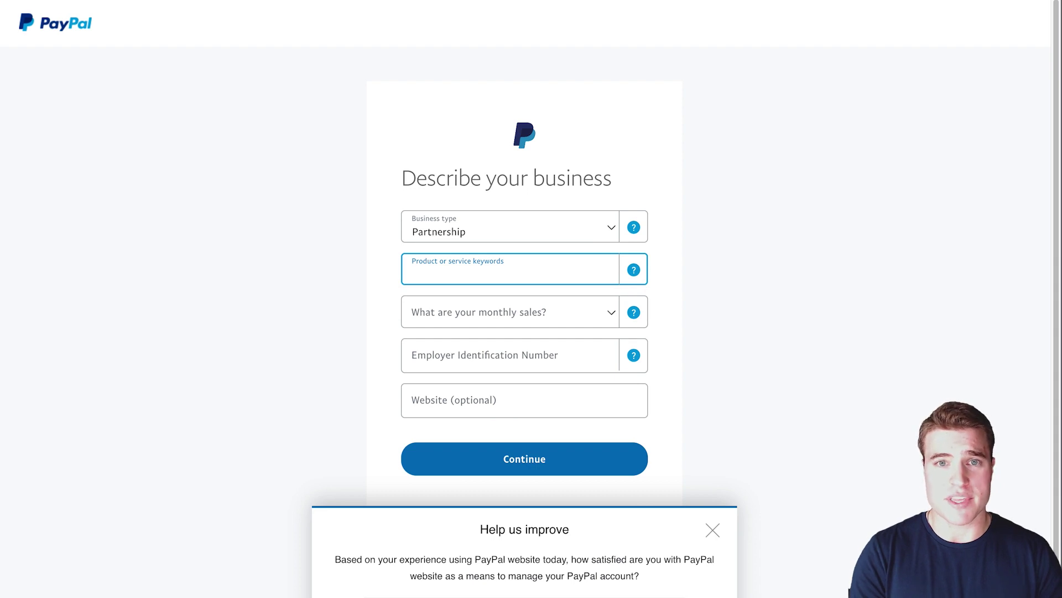
pyautogui.write('apparel')
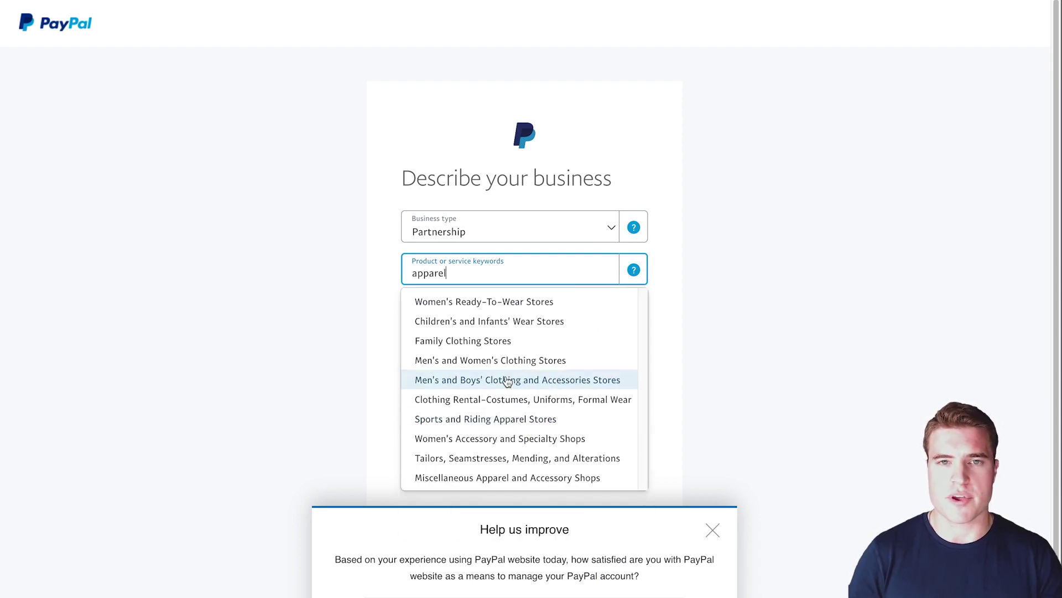
pyautogui.hotkey('ctrl', 'a')
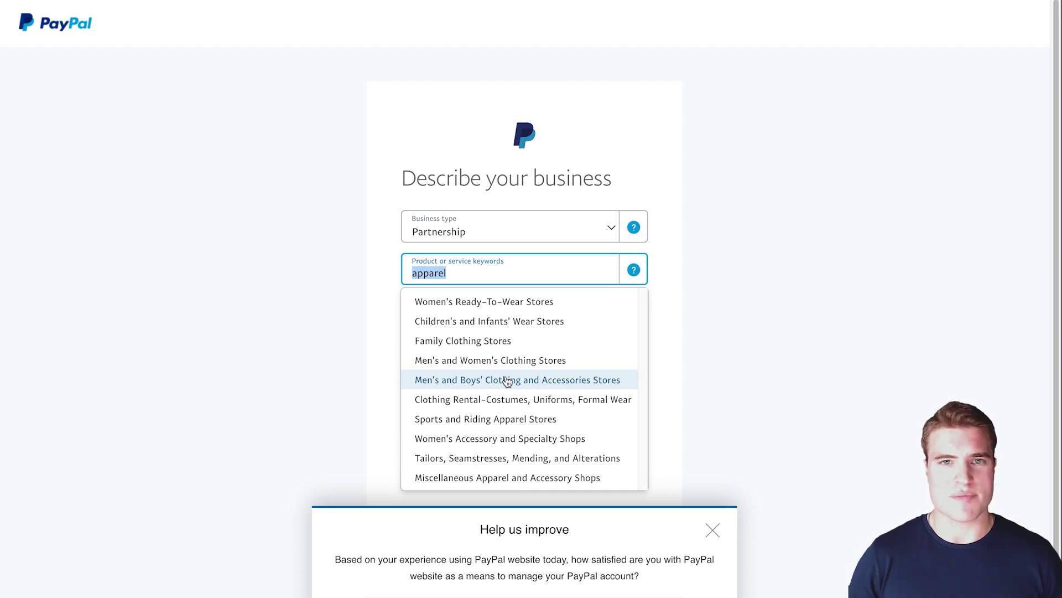
pyautogui.write('b services')
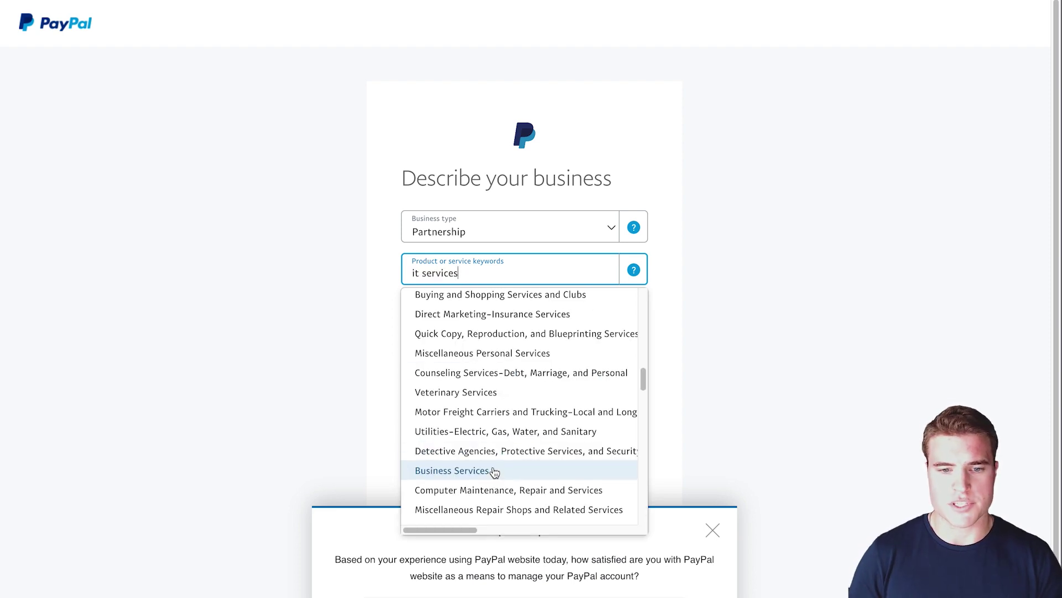
pyautogui.click(491, 470)
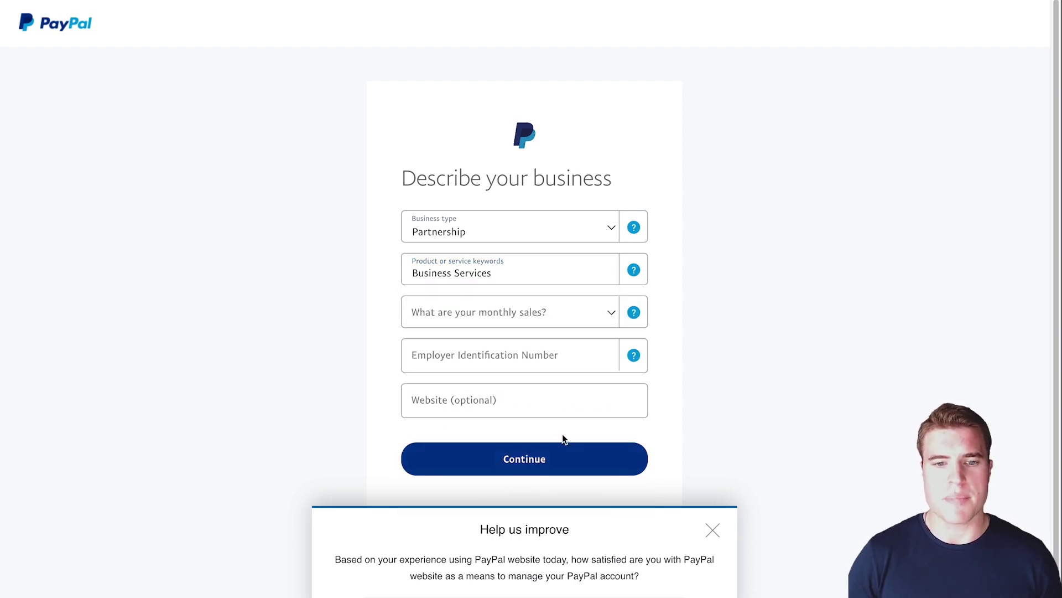
pyautogui.click(555, 324)
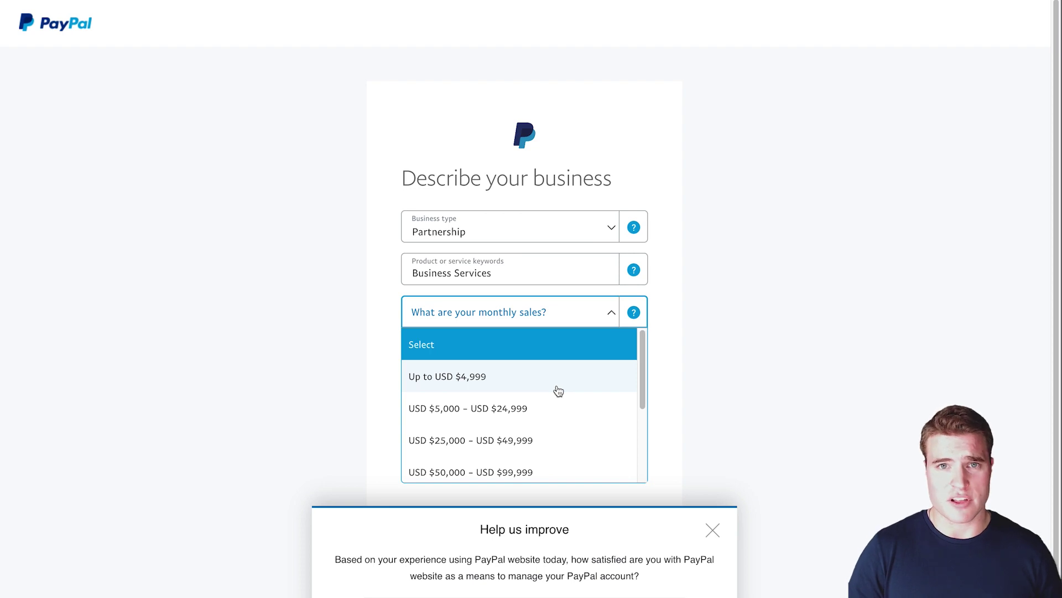
# - Set monthly sales to Up to USD $4,999, enter the EIN and website simongondeck.com
pyautogui.click(553, 385)
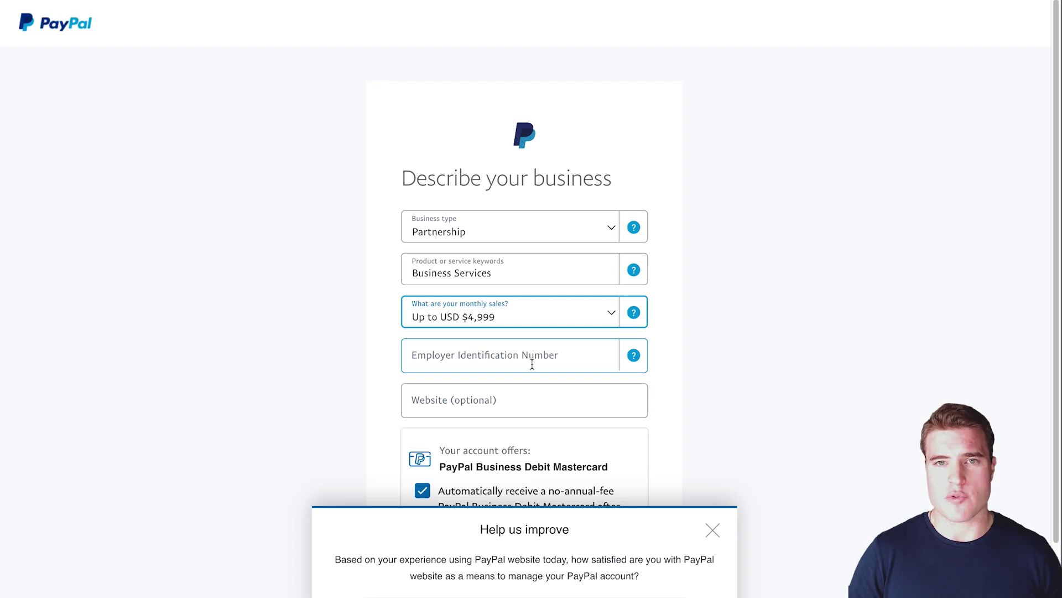
pyautogui.click(532, 364)
pyautogui.write('XX-XXXXXXX')
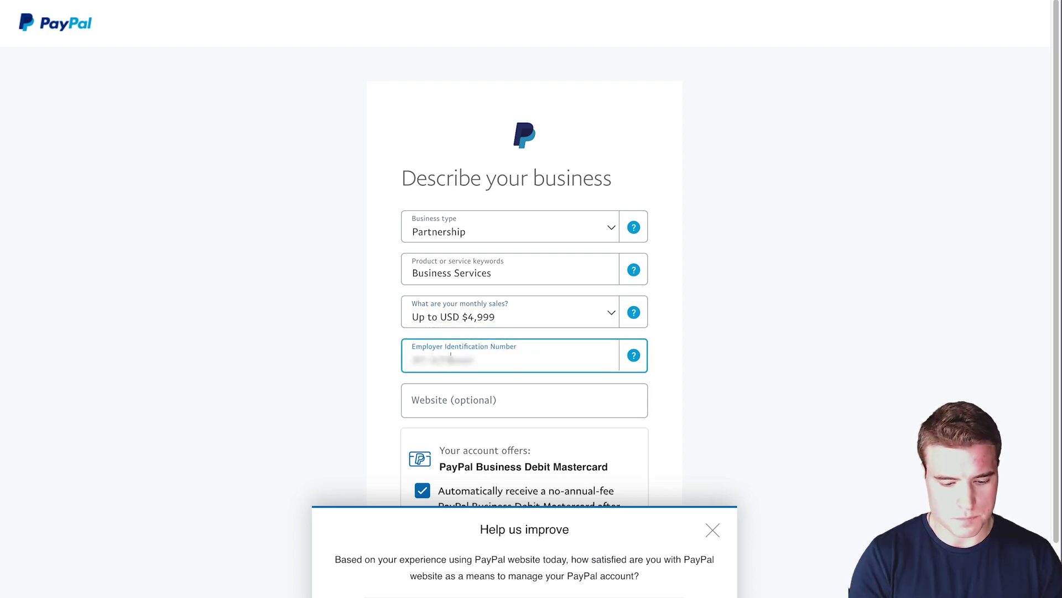
pyautogui.click(537, 412)
pyautogui.write('simongo')
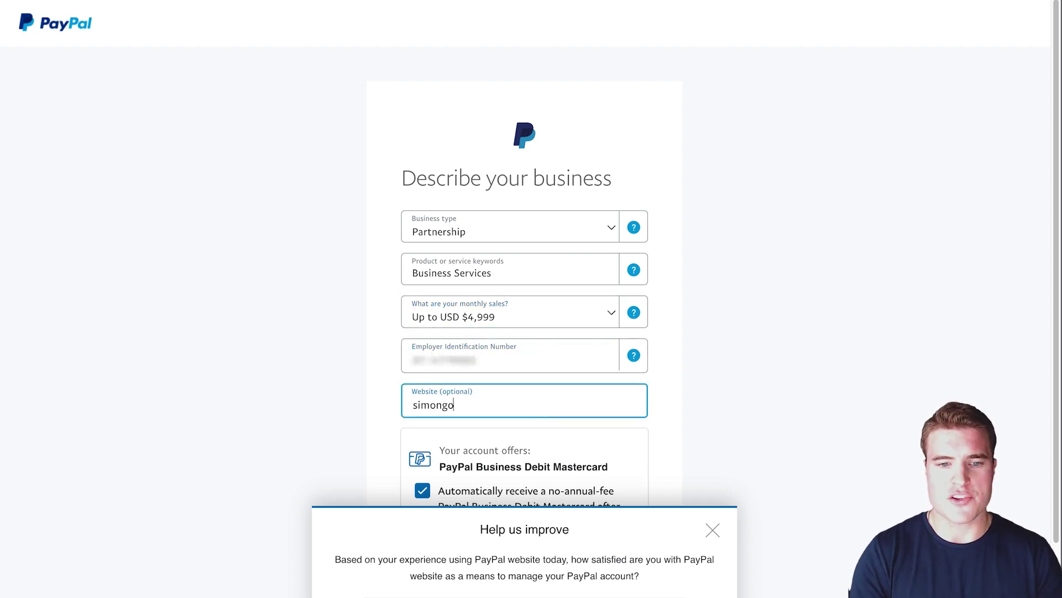
pyautogui.write('ndeck.com')
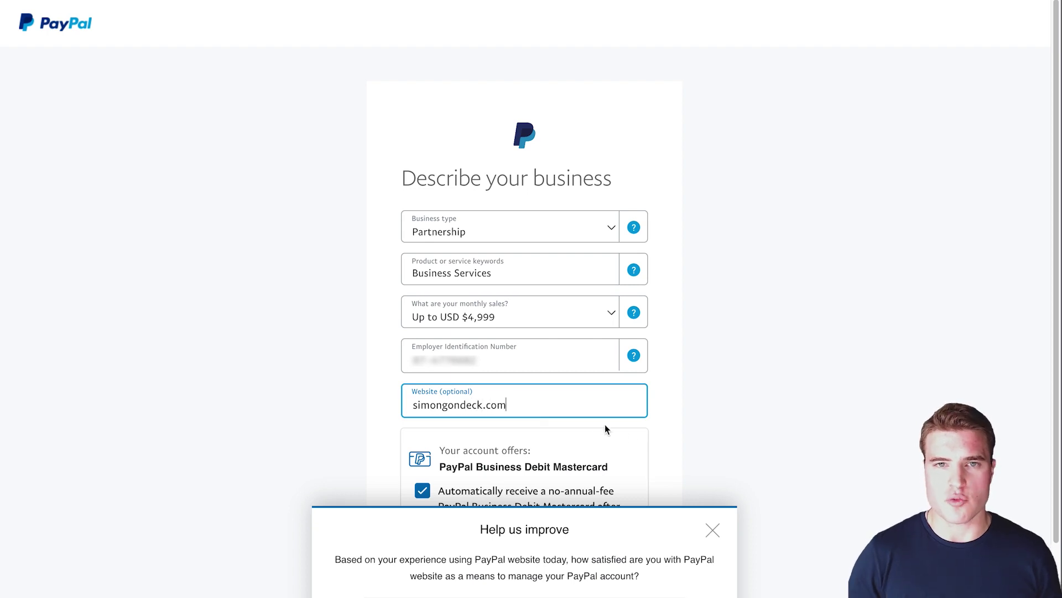
# - Dismiss the survey, decline the business debit card, and continue
pyautogui.click(712, 529)
pyautogui.scroll(-1, 712, 529)
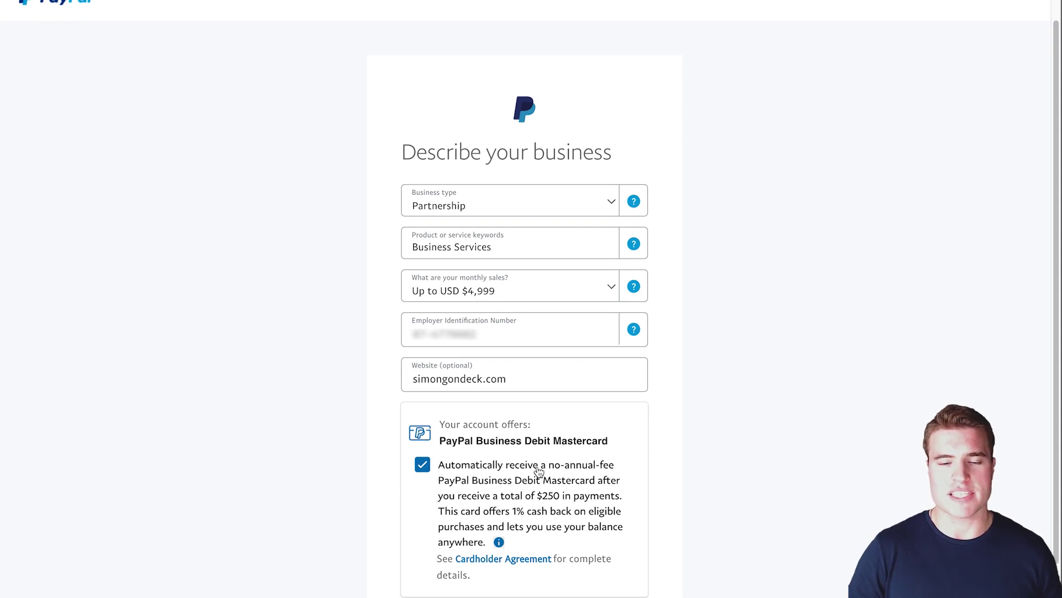
pyautogui.click(538, 470)
pyautogui.scroll(-3, 540, 575)
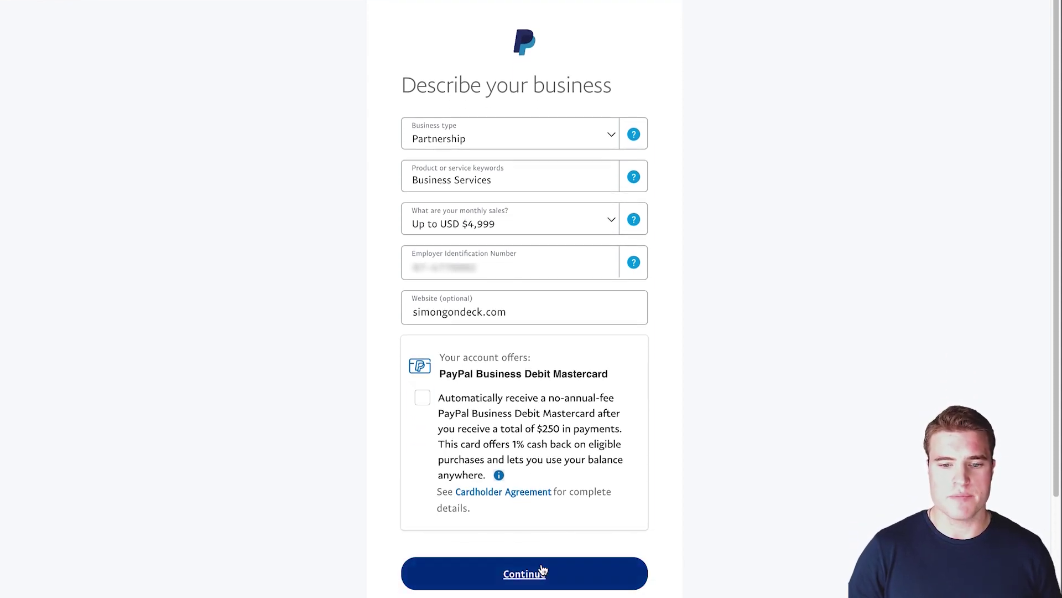
pyautogui.click(541, 573)
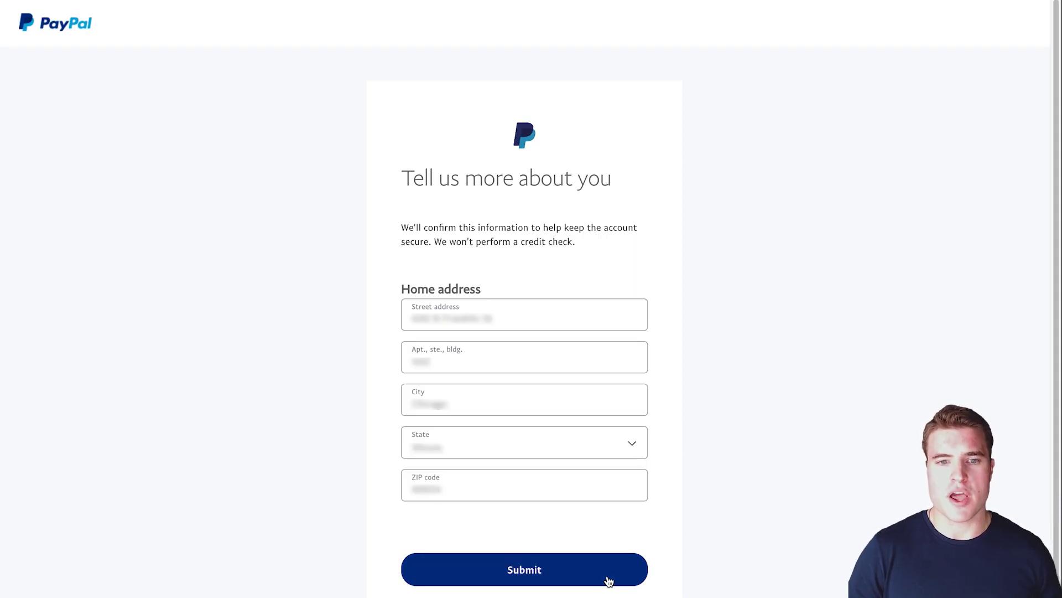
# - Submit the home address on the 'Tell us more about you' form
pyautogui.click(609, 581)
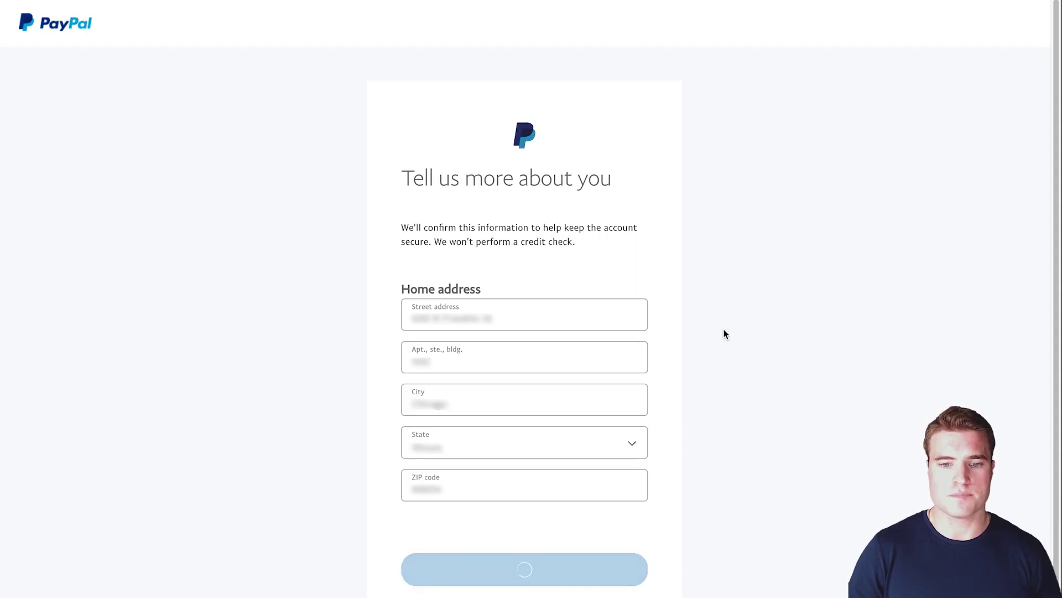